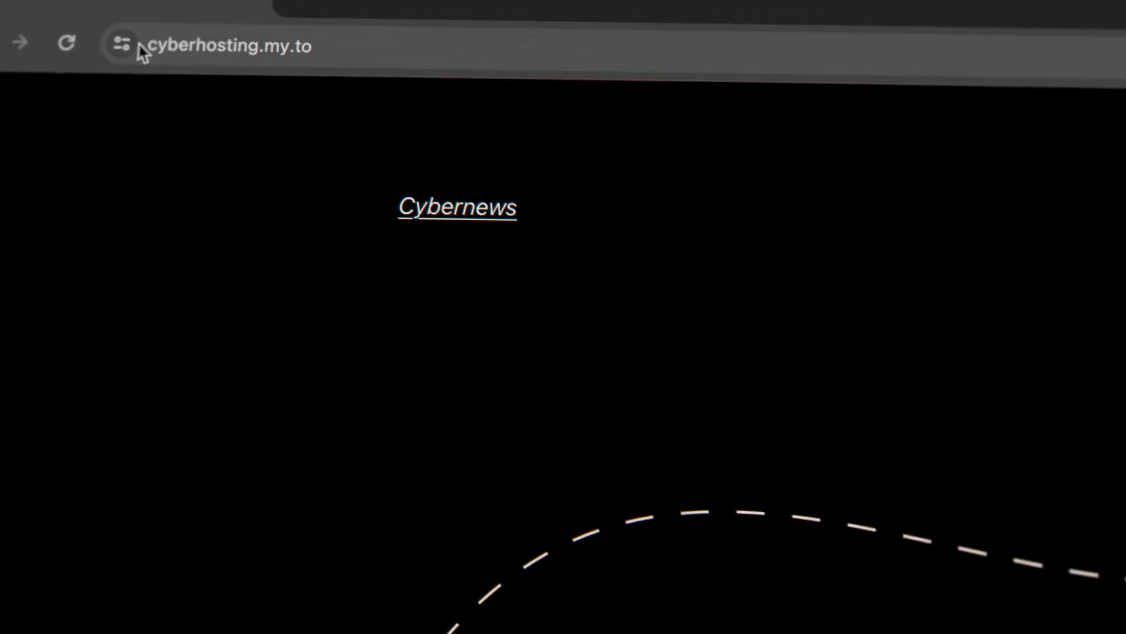
Open the site-info panel for cyberhosting.my.to to view its connection security details.
click(119, 40)
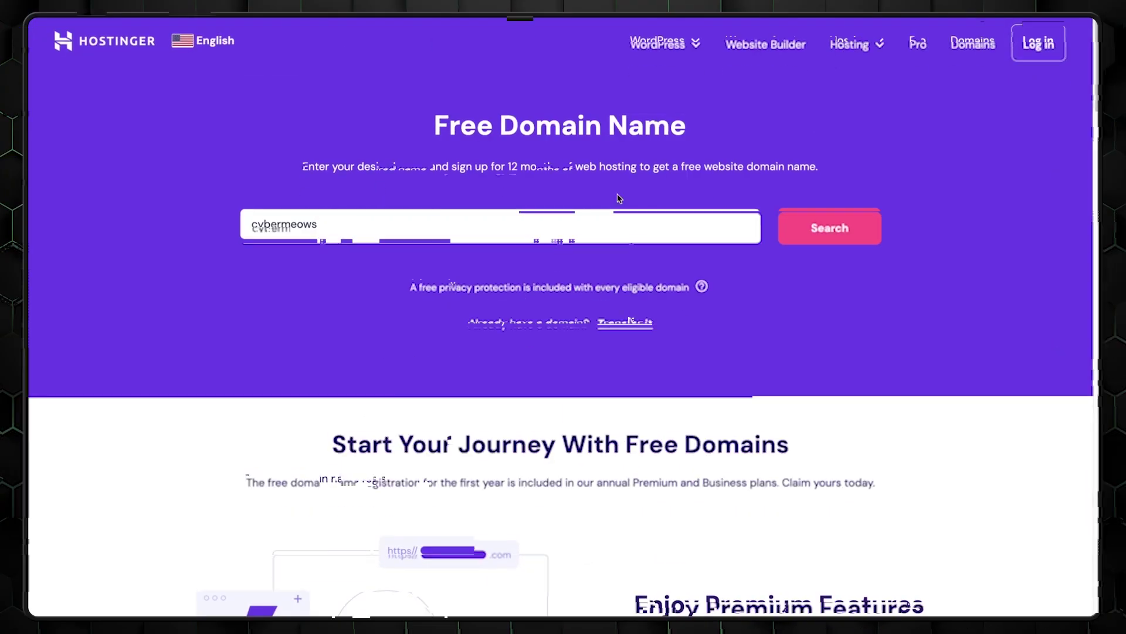
Search for cybermeows and scroll the results to see which extensions are free the first year.
click(880, 225)
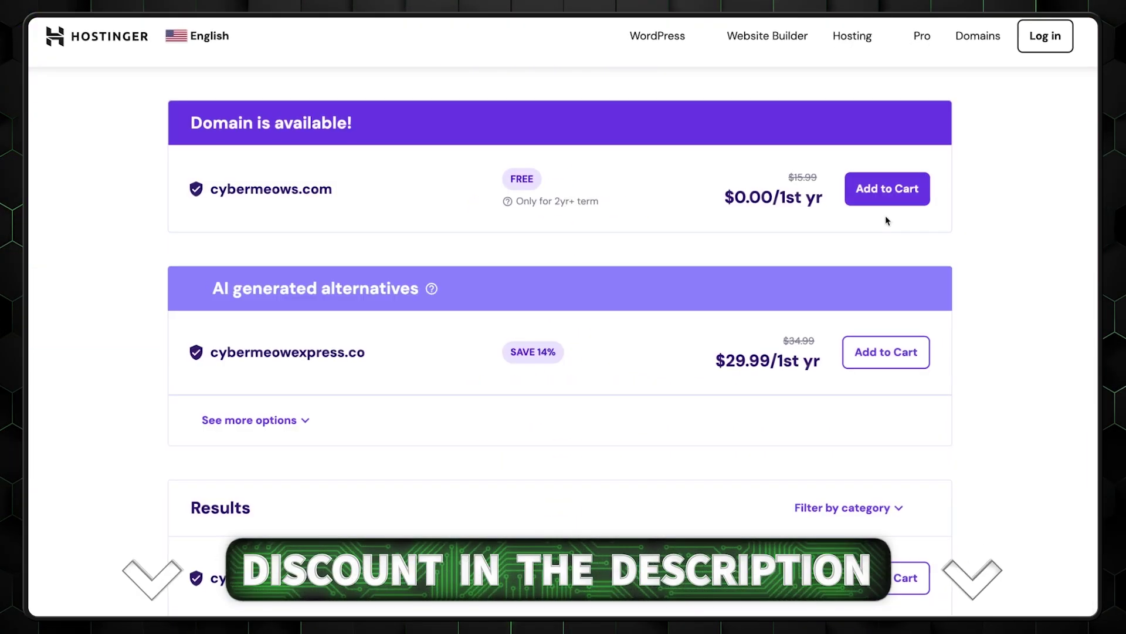
drag(725, 195, 827, 195)
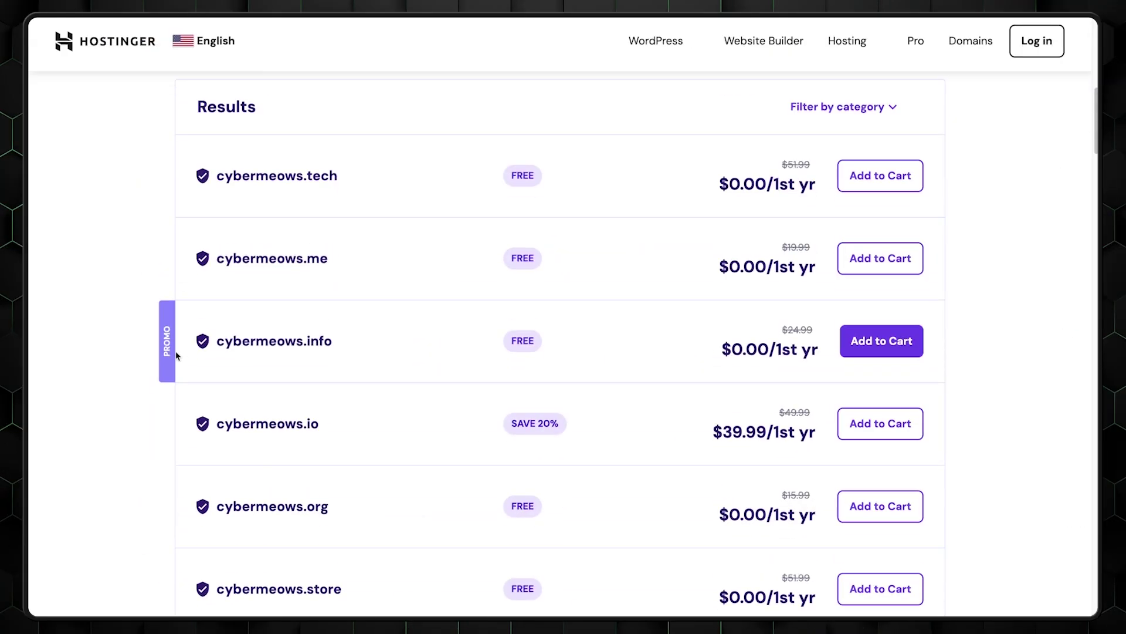
scroll(746, 350, down, 5)
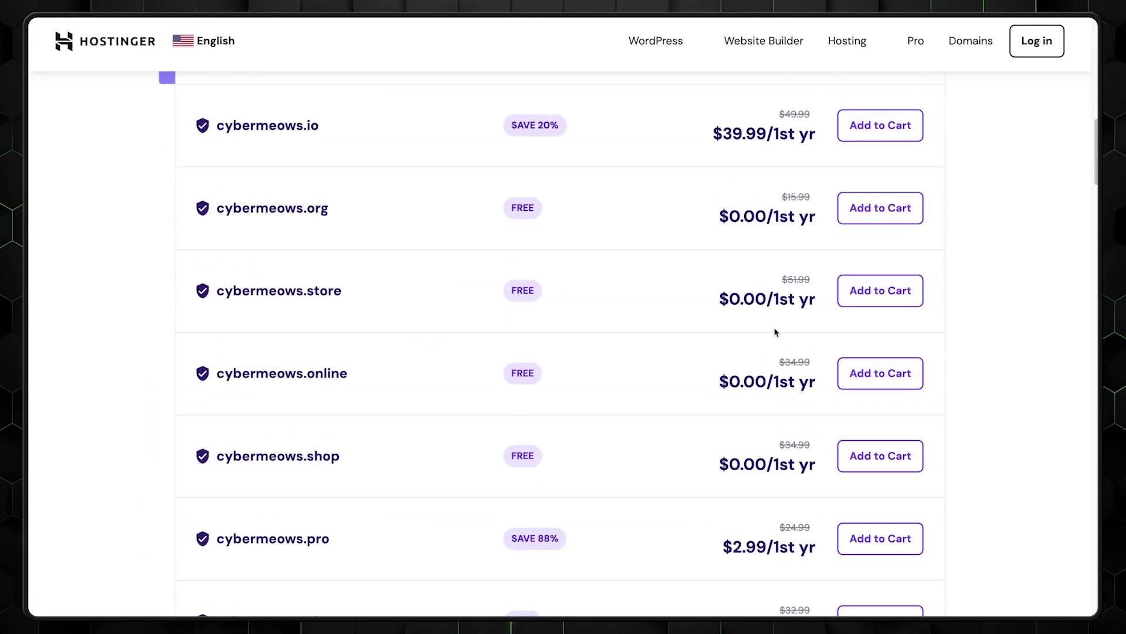
scroll(768, 339, down, 5)
scroll(770, 320, down, 5)
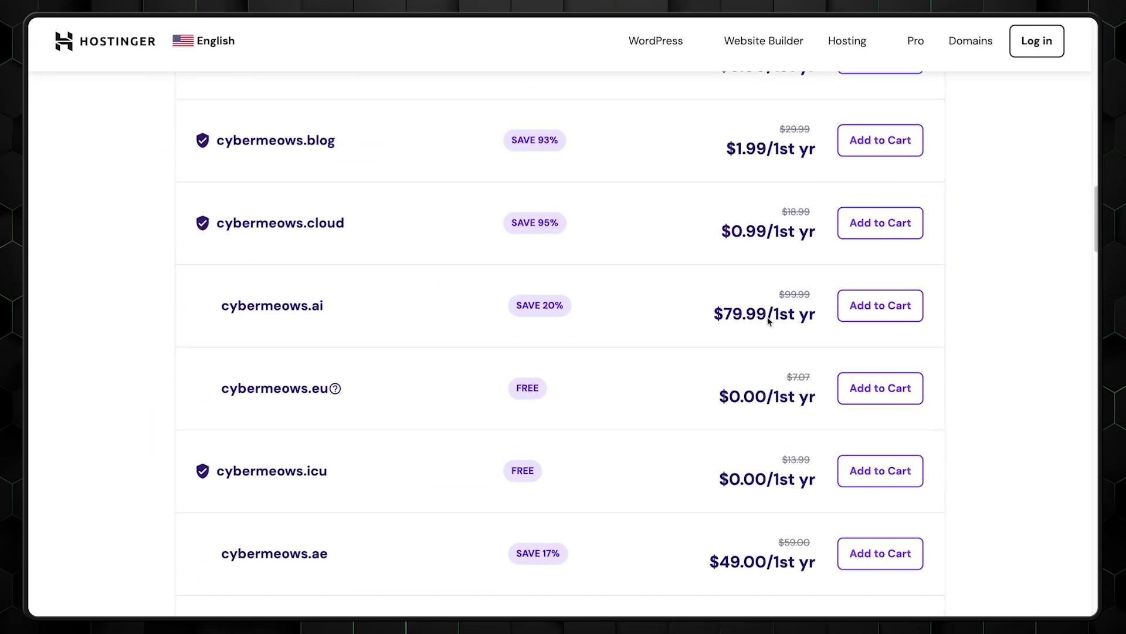
scroll(767, 317, down, 5)
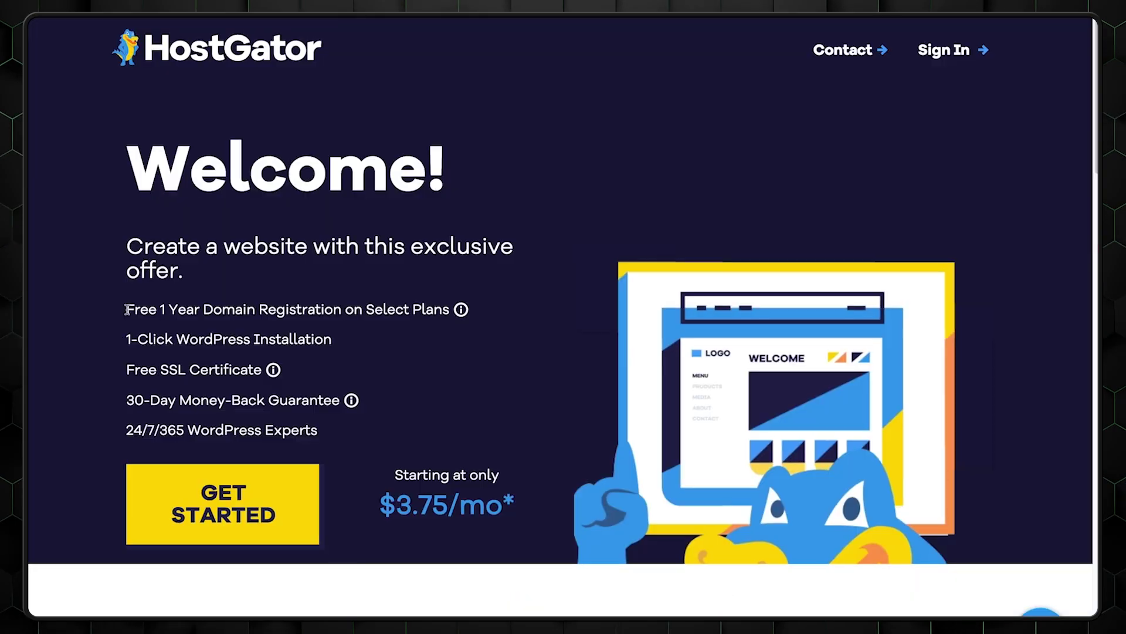
Open the terms of HostGator's free one-year domain offer and scroll through the registration agreement.
drag(118, 305, 441, 305)
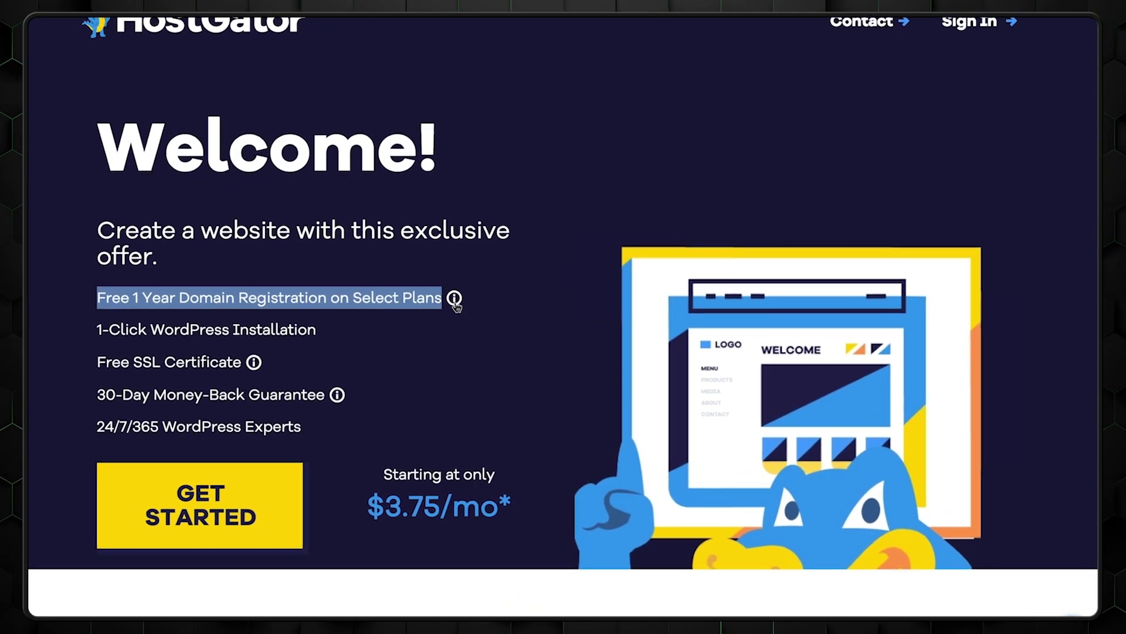
click(456, 300)
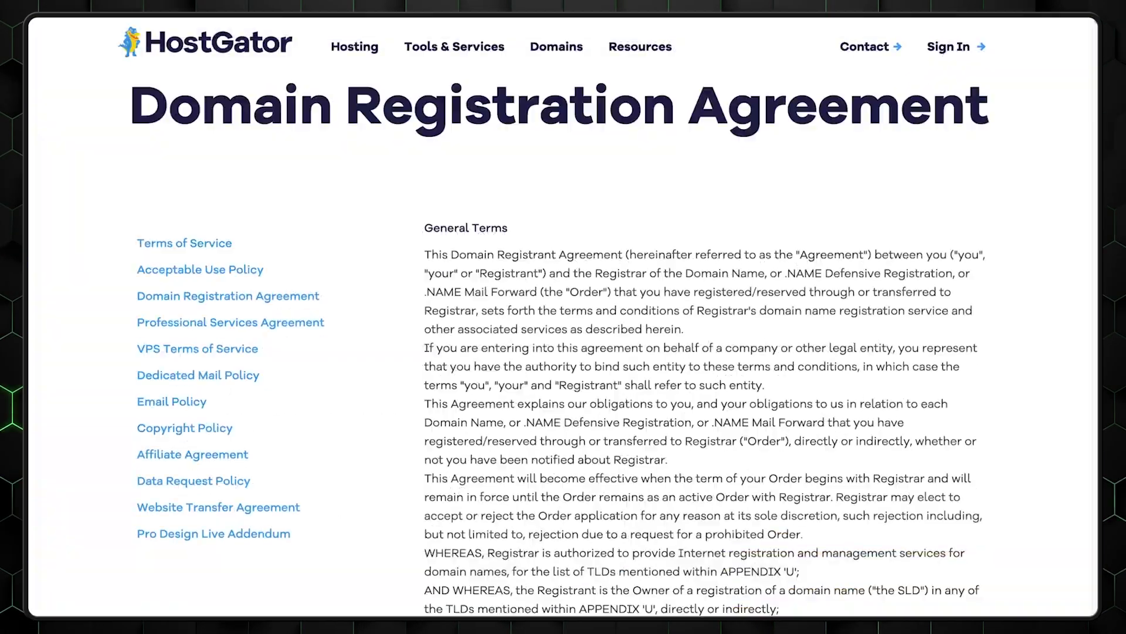
scroll(733, 341, down, 15)
scroll(733, 340, down, 12)
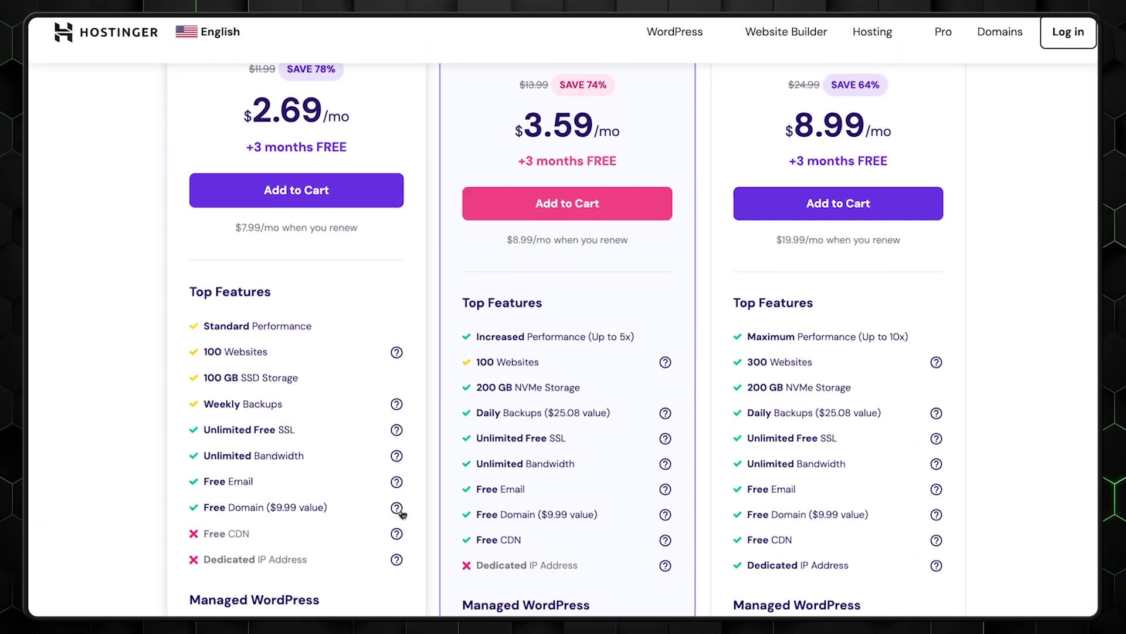
Add the $2.69/mo Premium plan to the cart for 48 months and choose to claim the free domain.
mouse_move(391, 509)
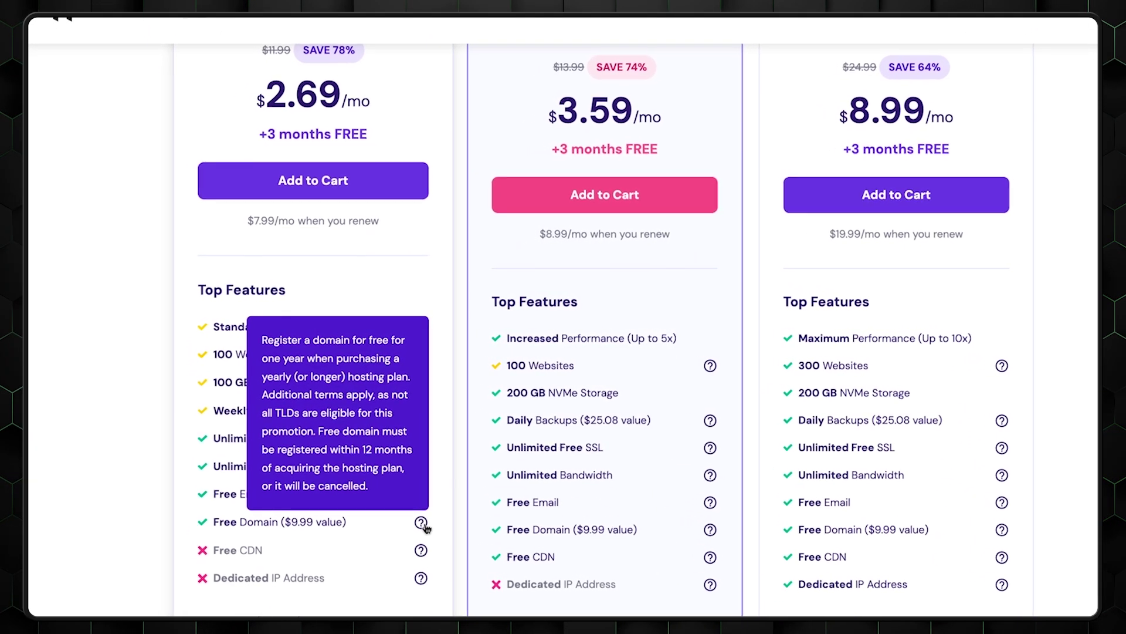
click(325, 172)
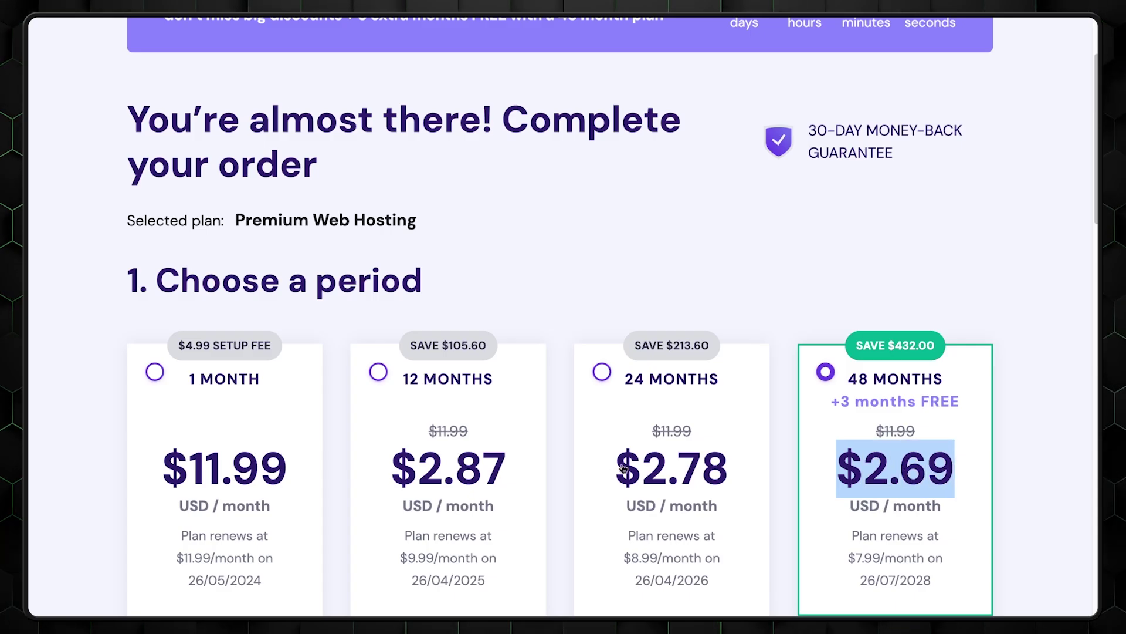
click(726, 476)
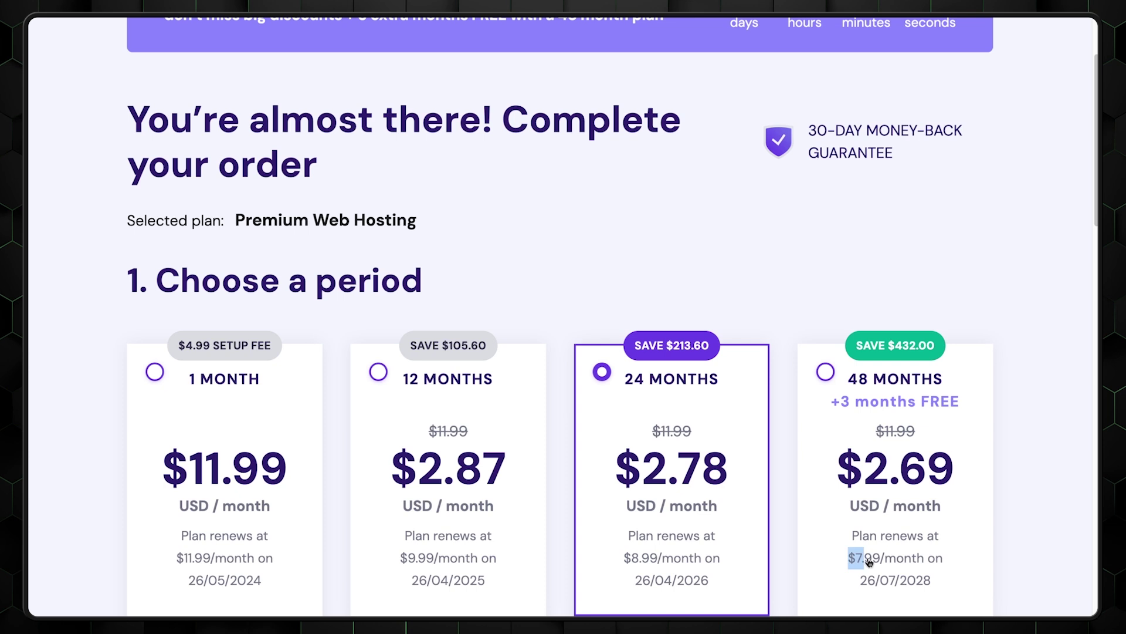
click(956, 562)
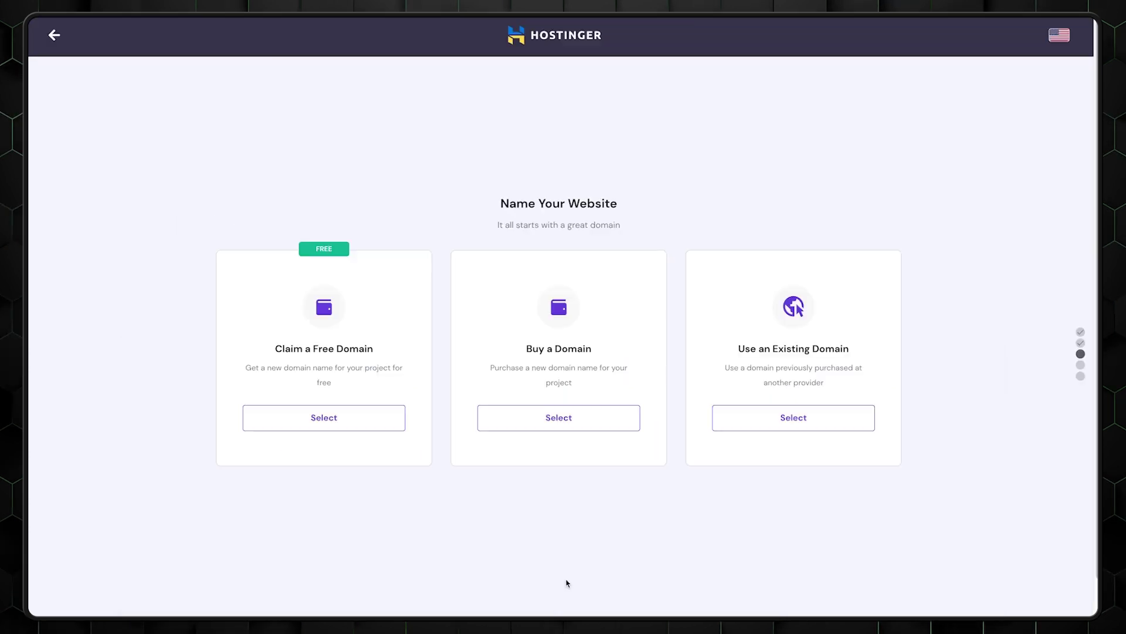
click(332, 422)
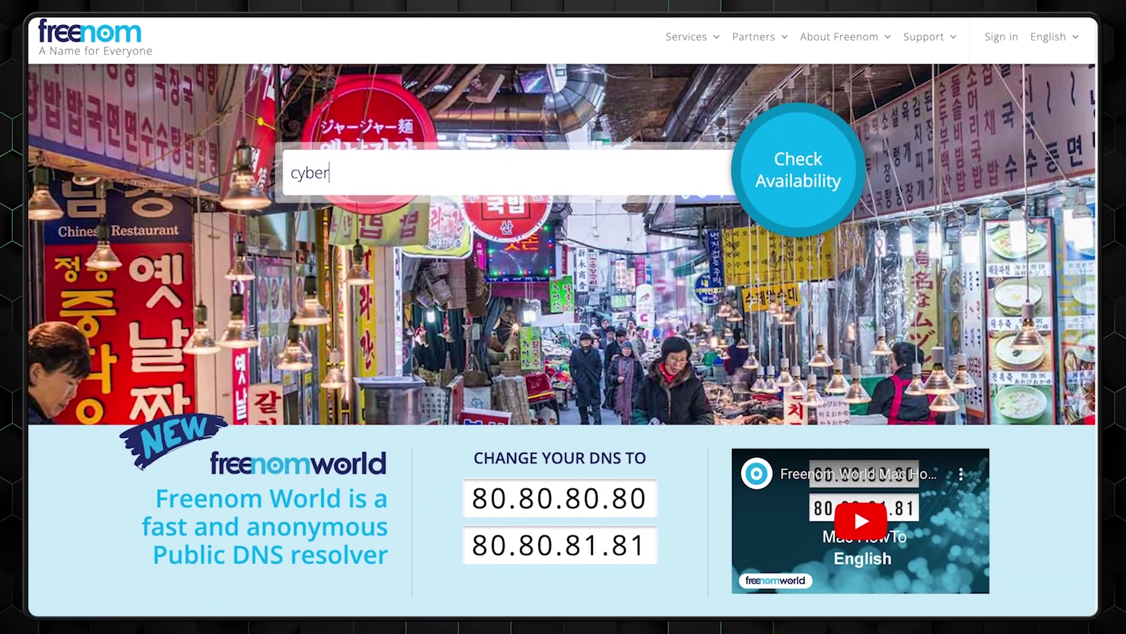
Enter cybernewshosting in Freenom's search box and check its availability.
text(newshosting)
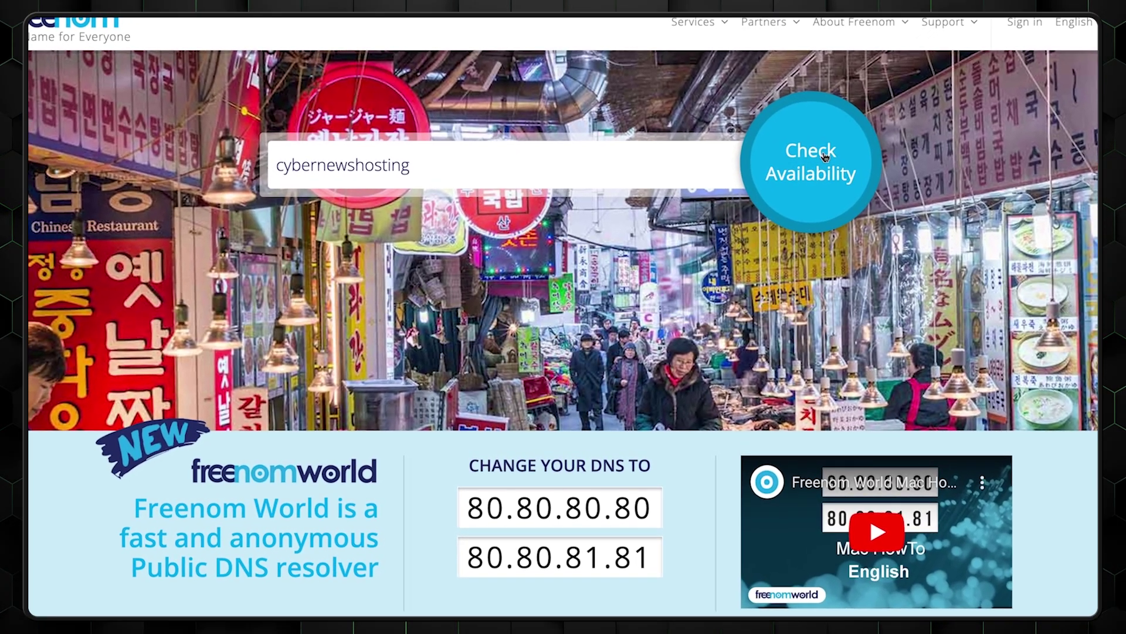
triple_click(815, 171)
shift+click(904, 19)
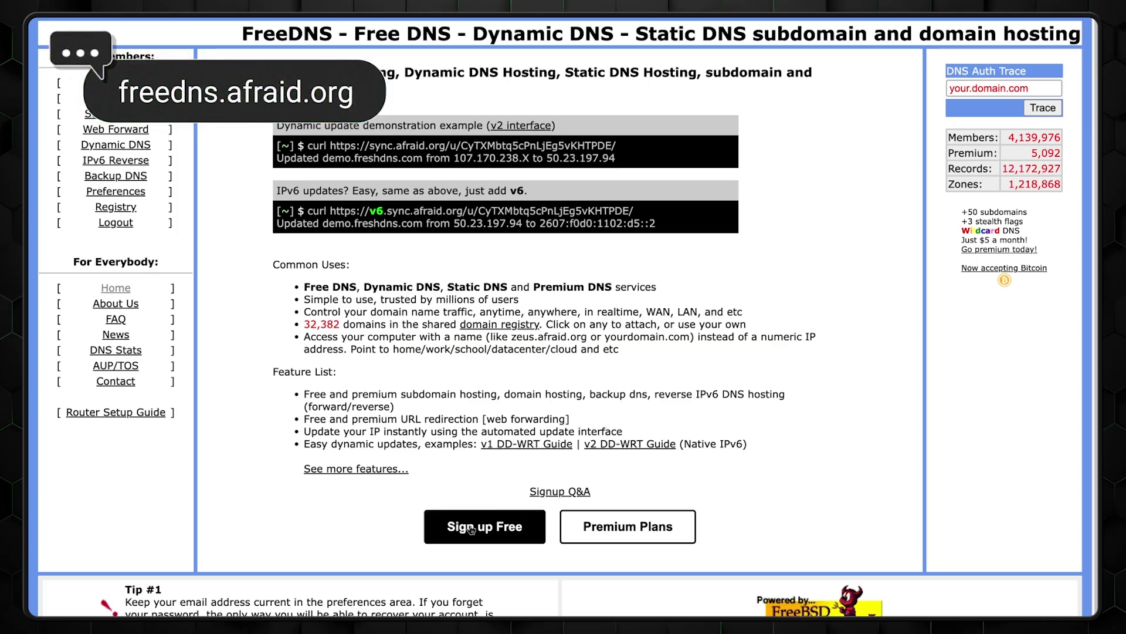
Enter cyberhosting as a new FreeDNS subdomain and request more parent domain options.
click(472, 527)
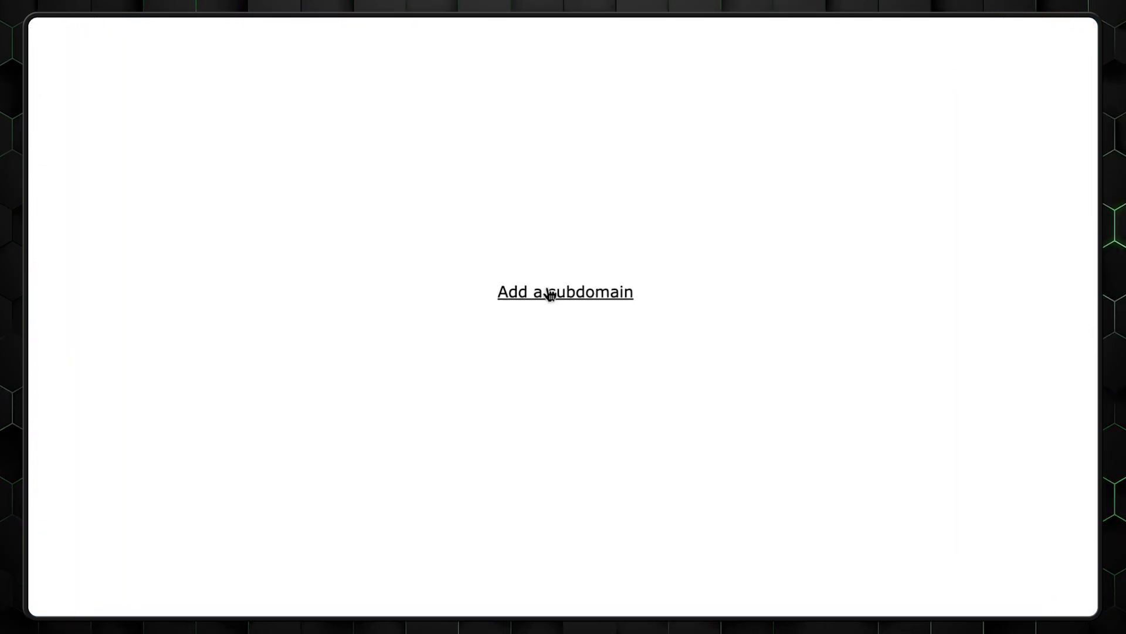
click(549, 292)
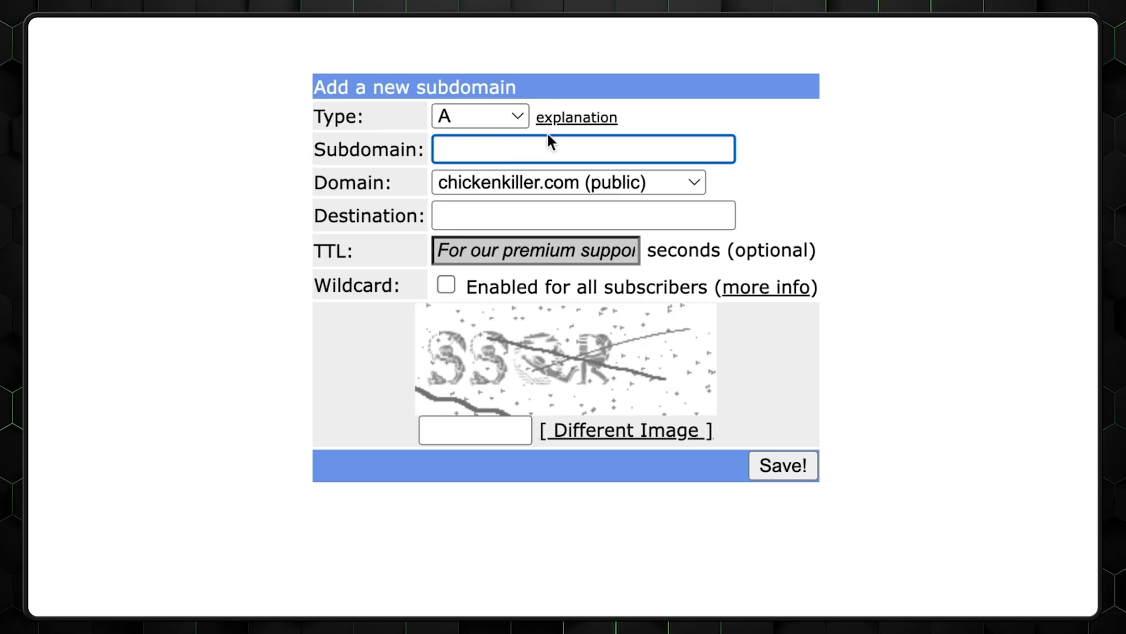
text(cyberhosting)
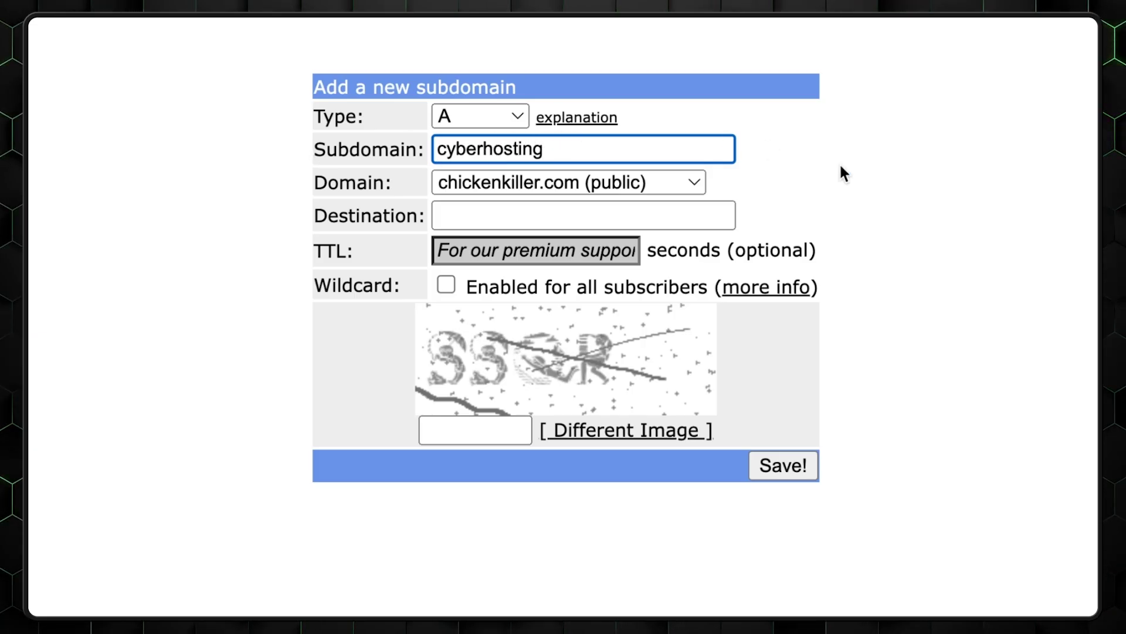
click(624, 186)
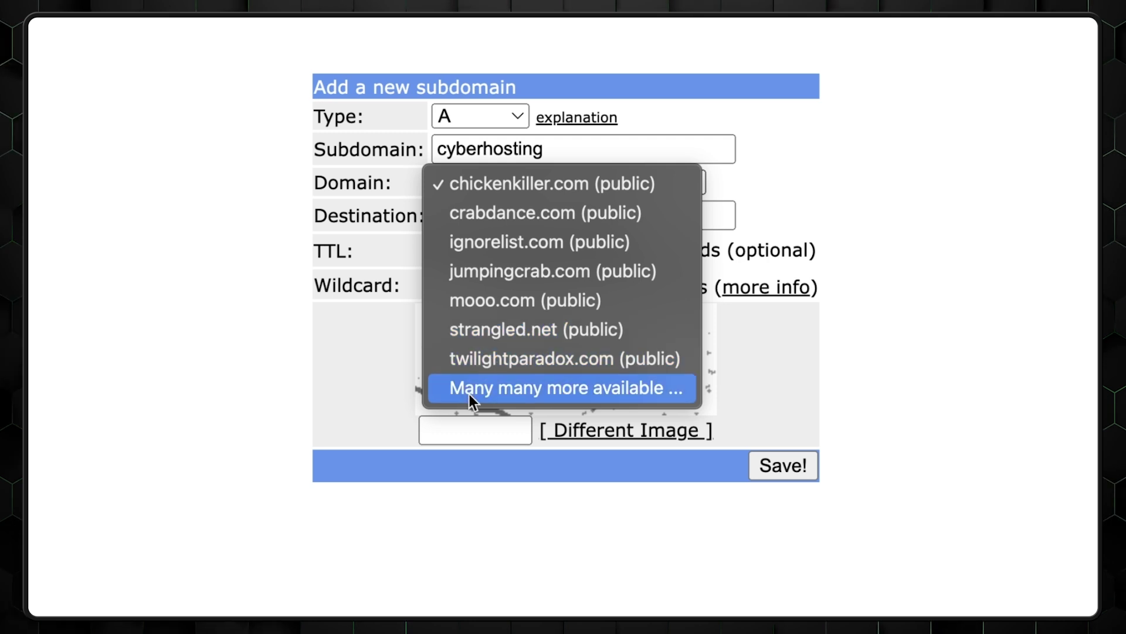
click(504, 388)
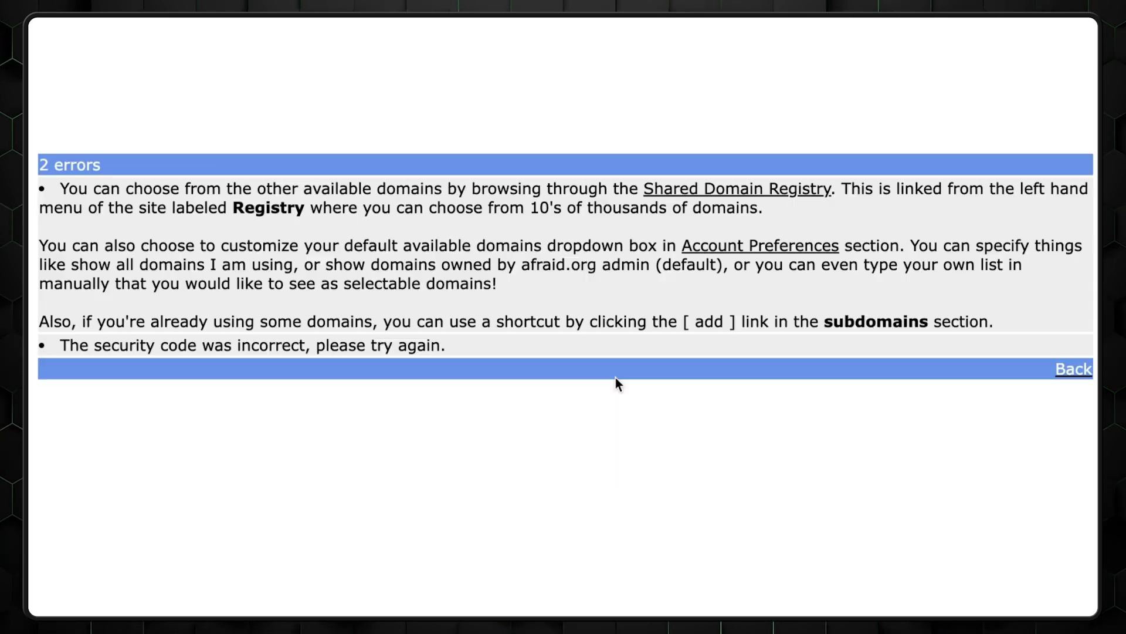
Pick my.to from the shared domain registry, opening its add-subdomain form with cyberhosting entered.
click(718, 190)
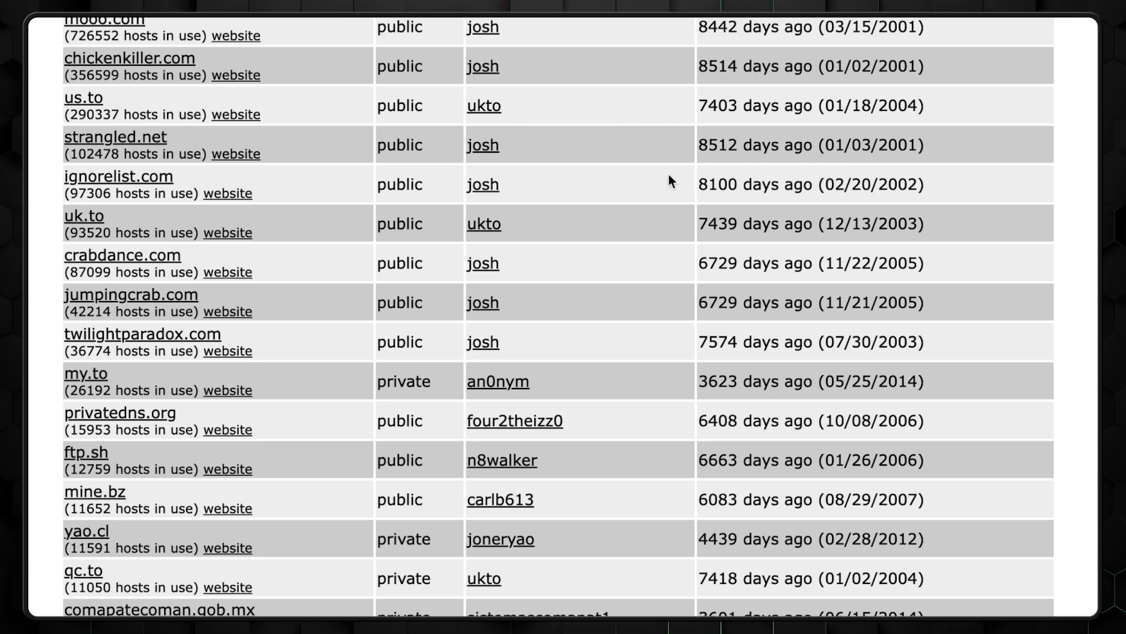
scroll(322, 141, down, 5)
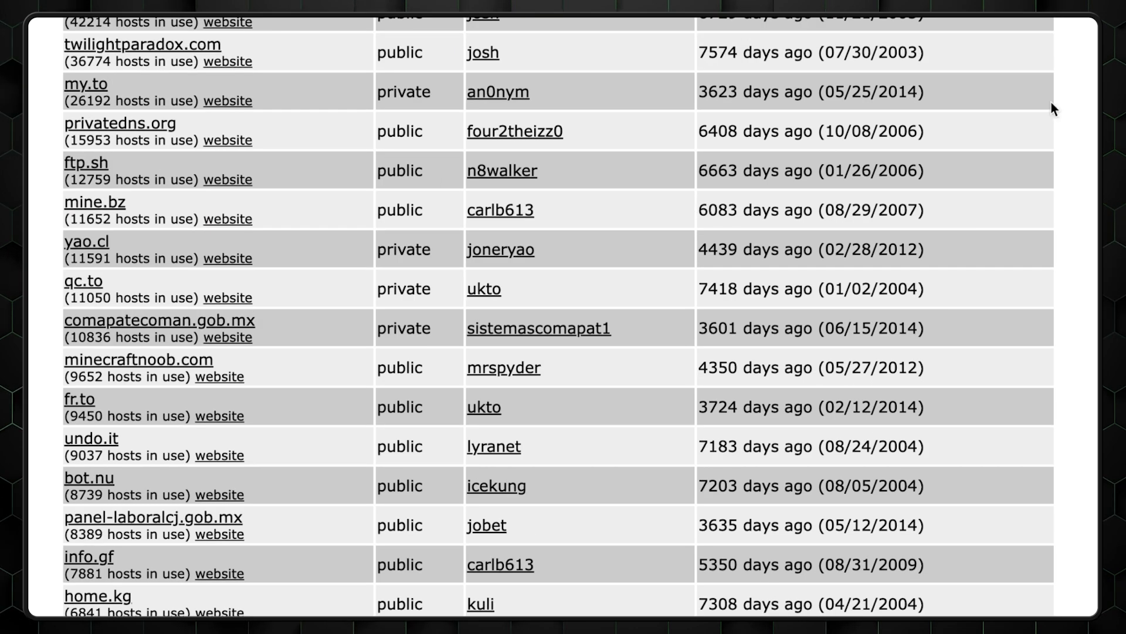
click(86, 85)
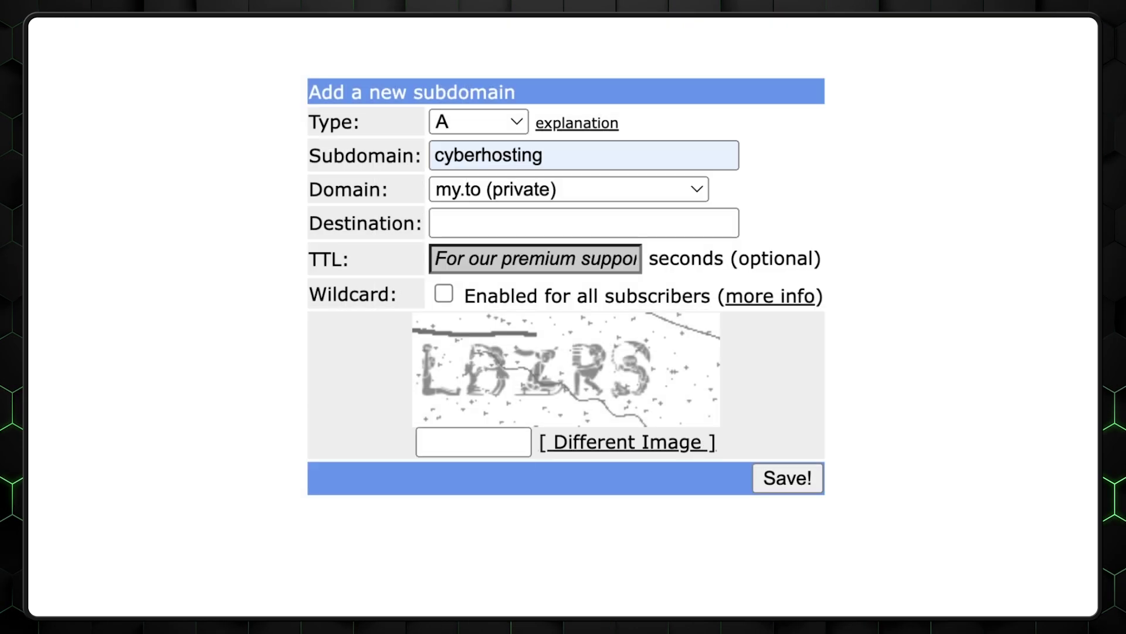
drag(306, 228, 424, 221)
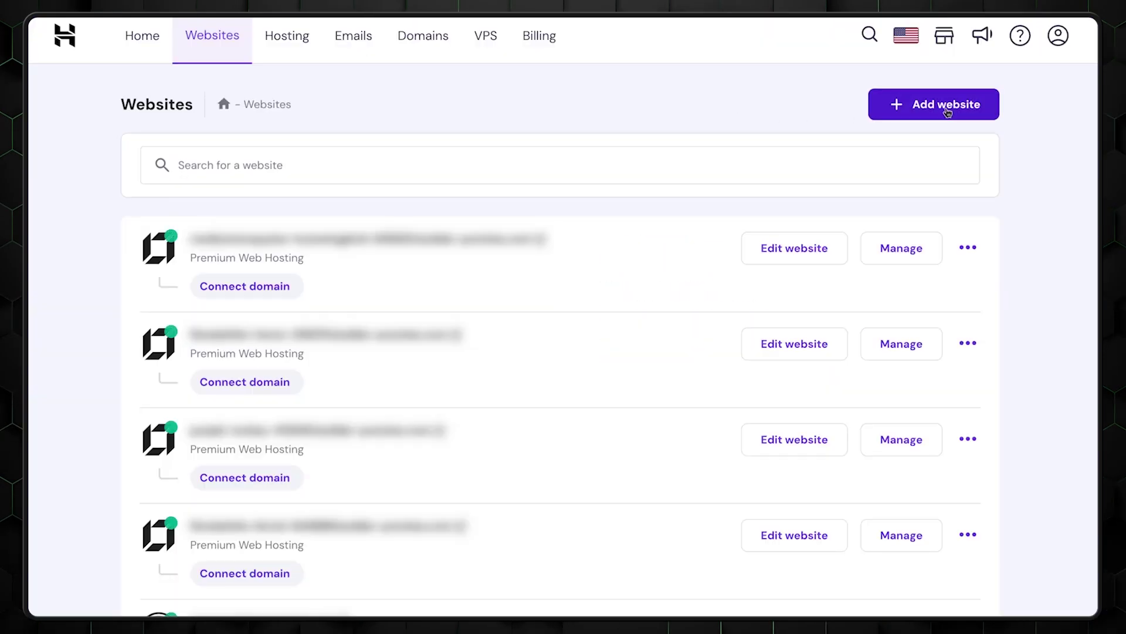
Open the Hostinger site's hosting plan details to get its website IP address.
click(947, 113)
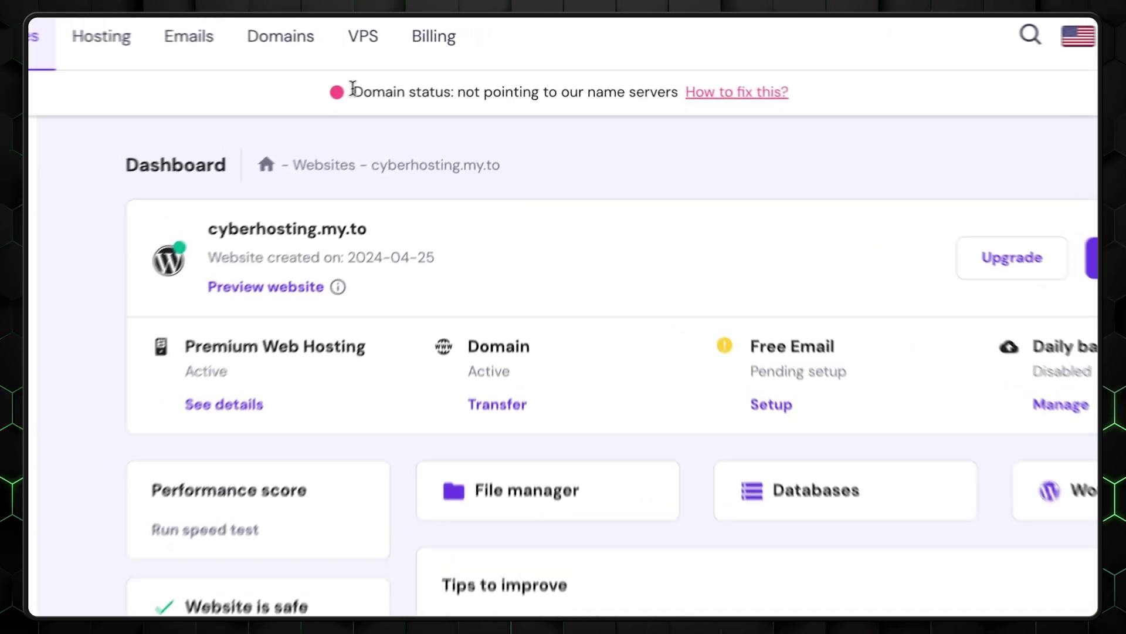
drag(426, 69, 586, 66)
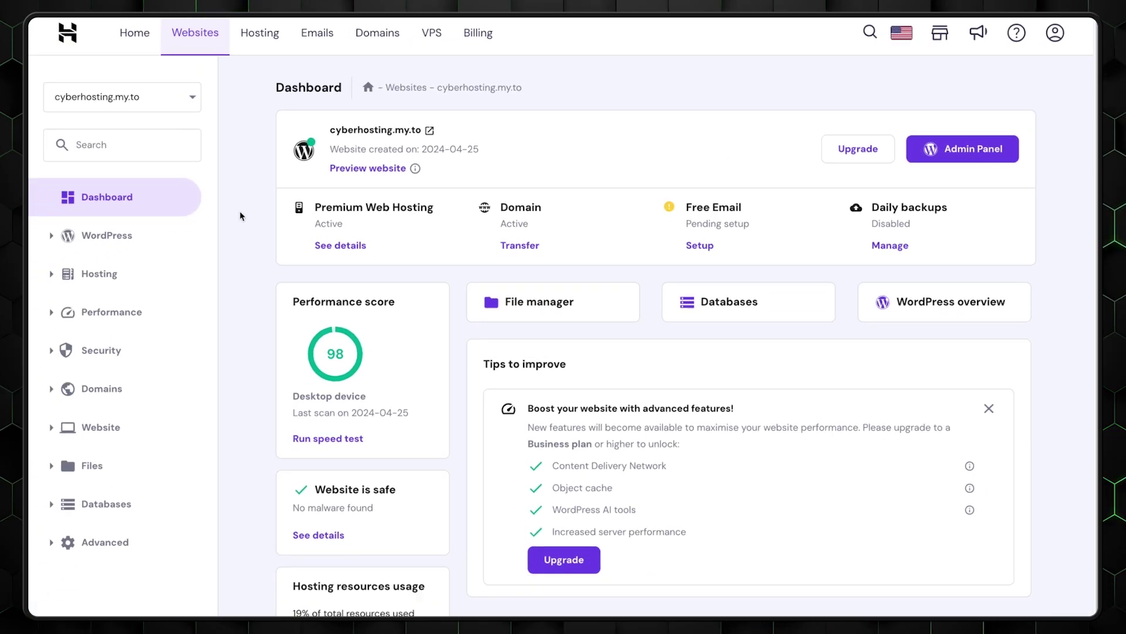
click(54, 273)
click(111, 306)
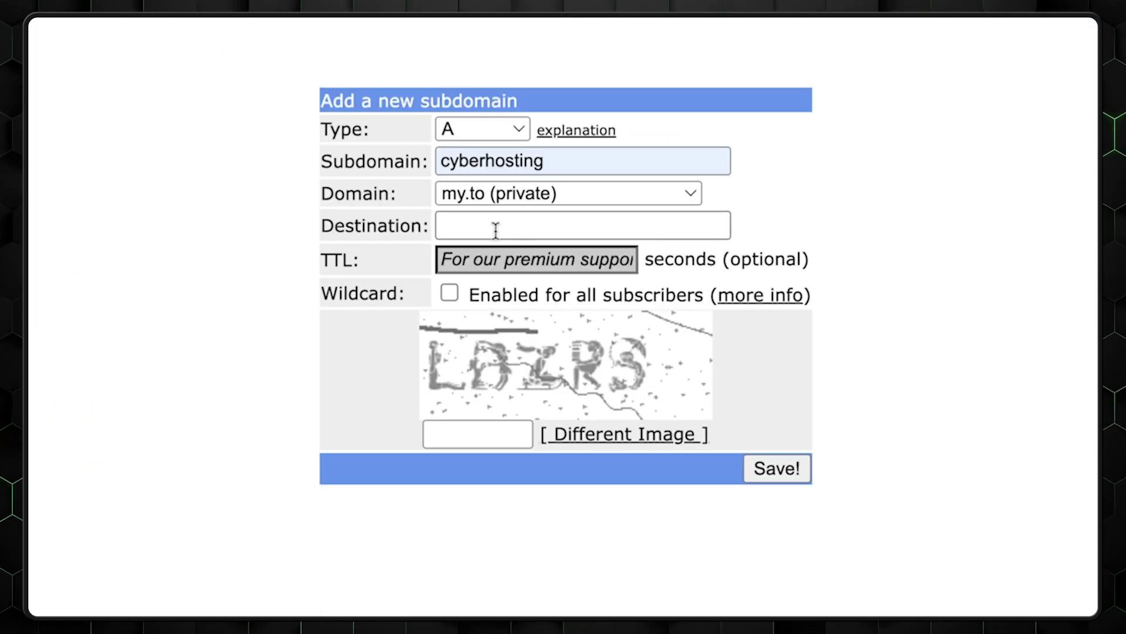
Paste the IP as the cyberhosting.my.to destination, fill the CAPTCHA and save the subdomain.
click(496, 231)
key(ctrl+v)
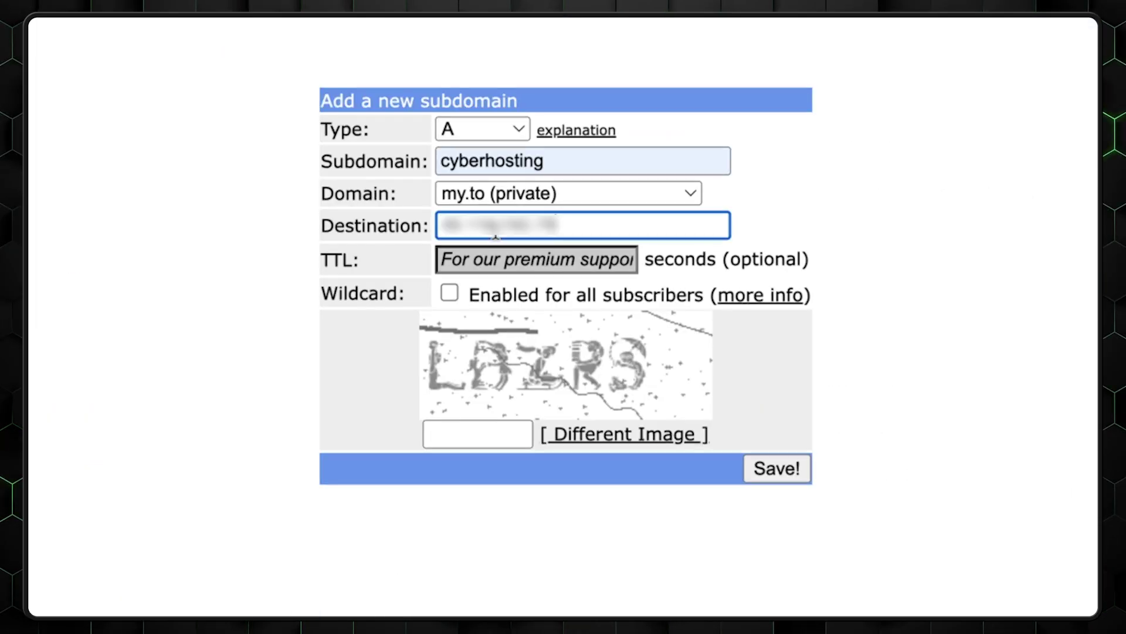
text(VV)
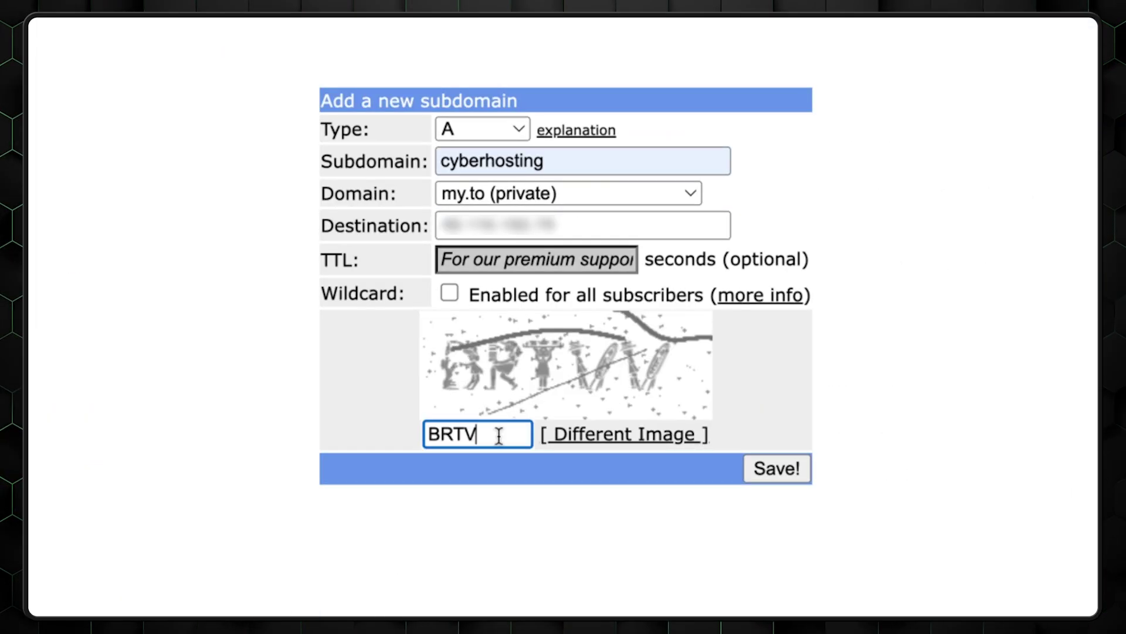
click(778, 467)
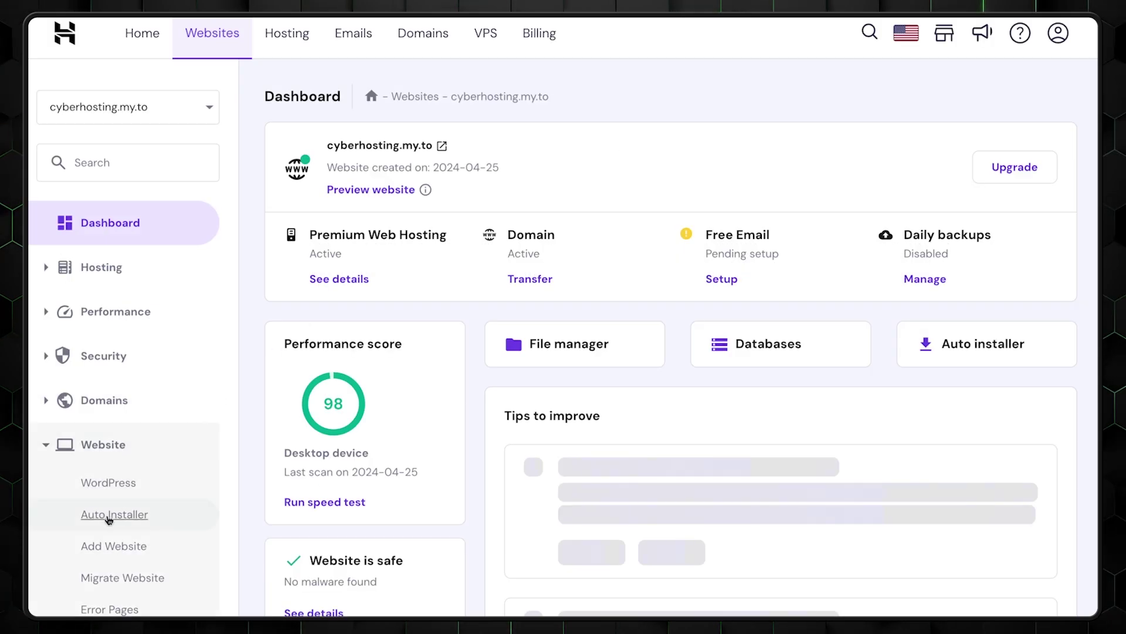
Install WordPress via the Auto Installer and load cyberhosting.my.to to confirm the Cybernews site.
click(109, 516)
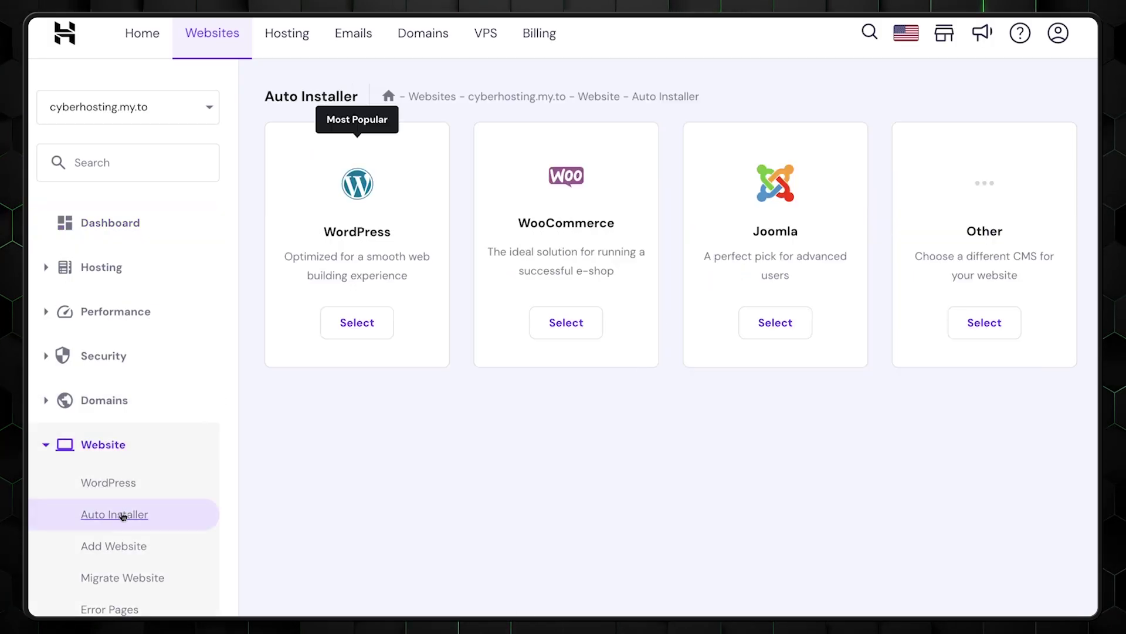
click(354, 332)
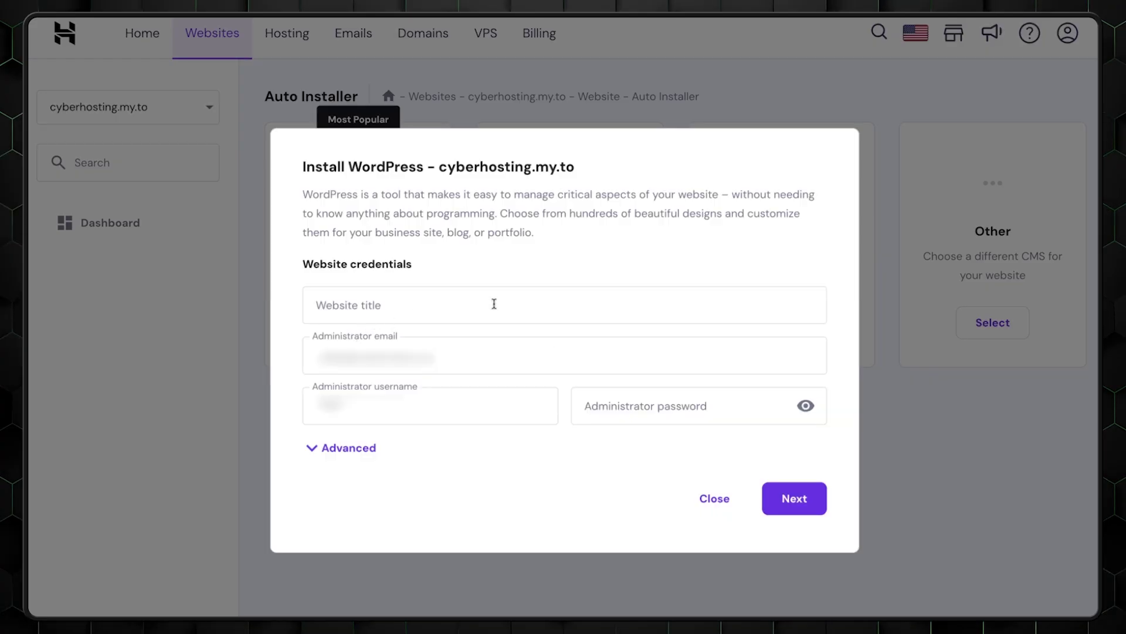
click(794, 498)
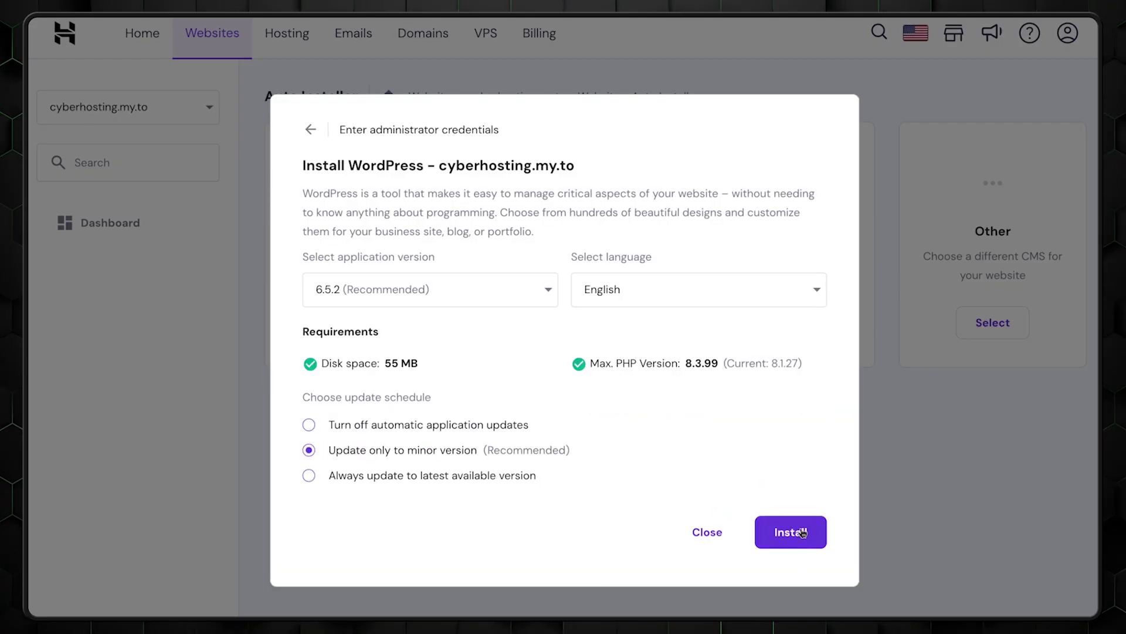
click(802, 532)
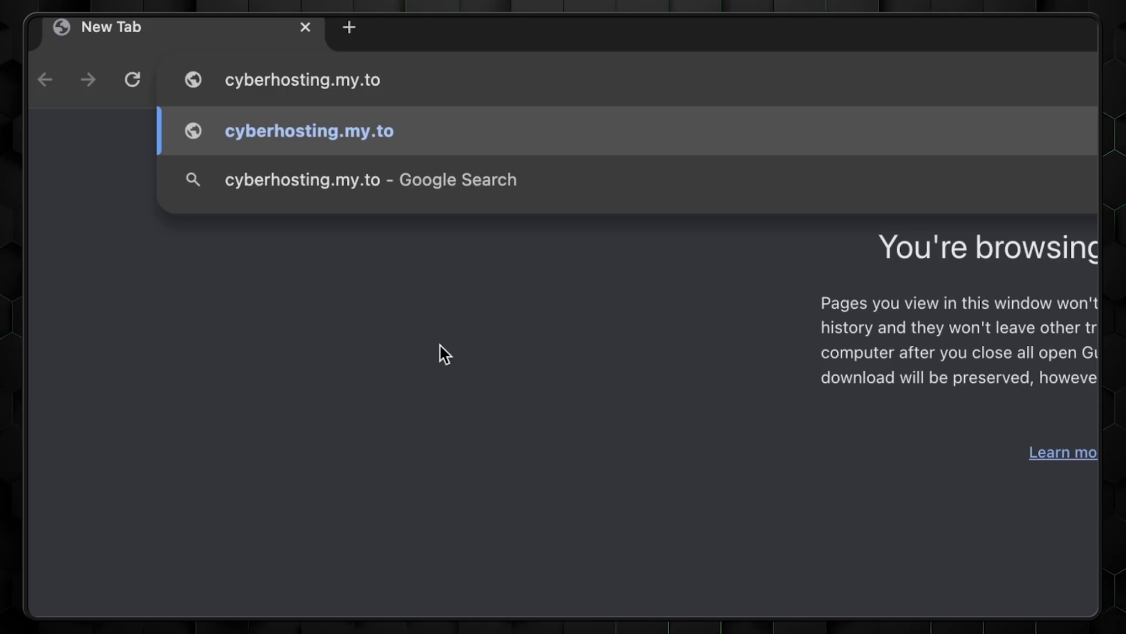
key(Return)
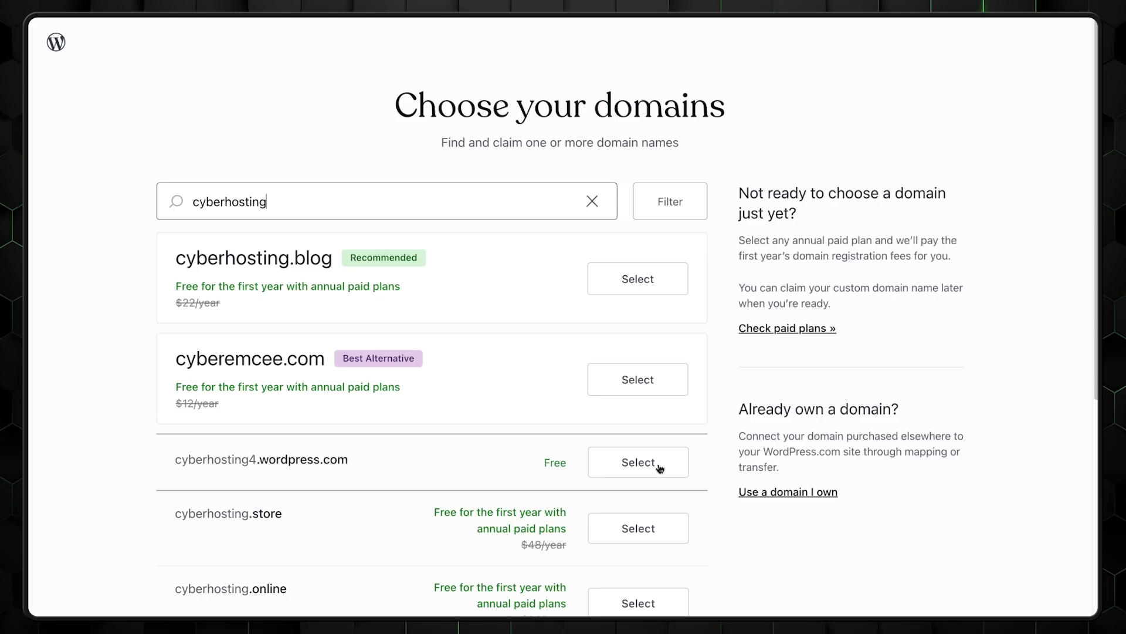
Claim cyberhosting4.wordpress.com and write the post heading 'Free Domain - dream or reality?'.
click(659, 466)
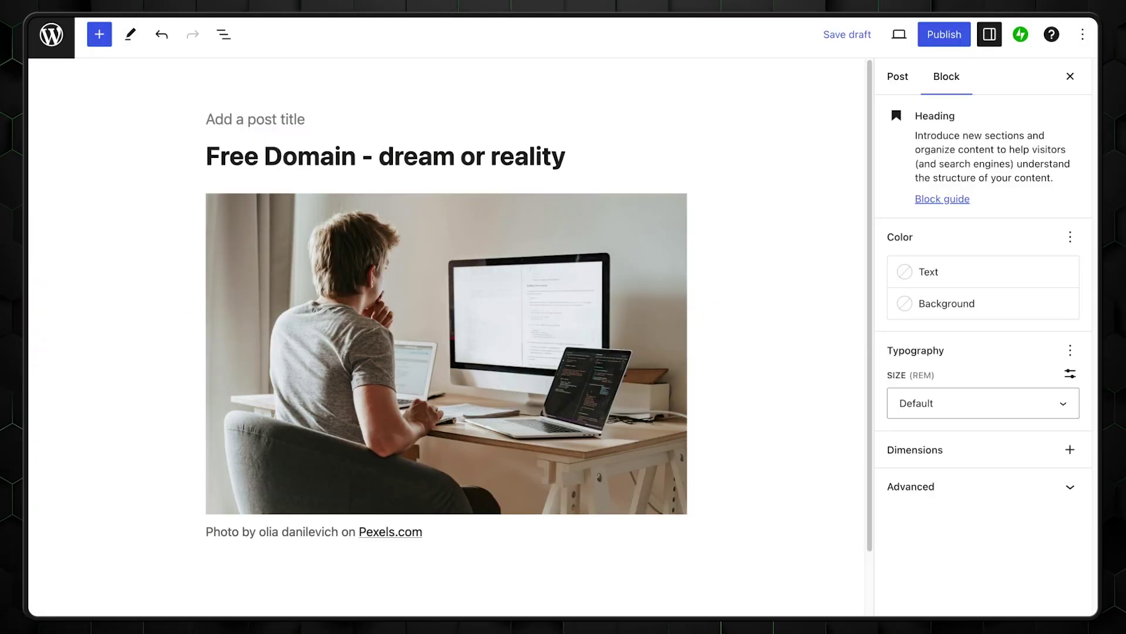
click(117, 273)
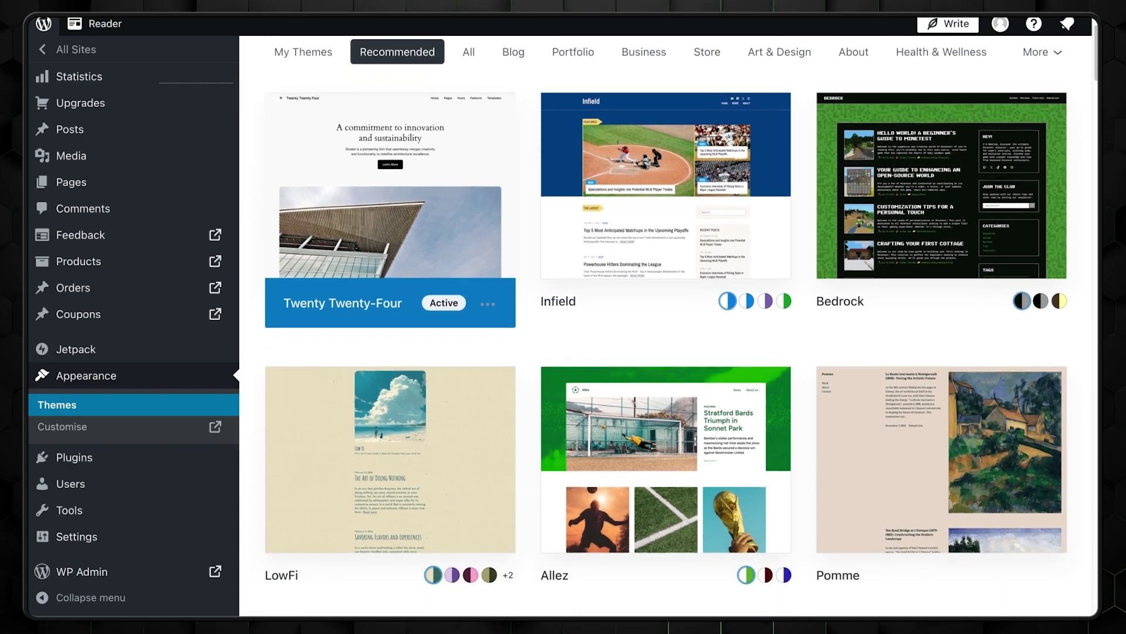
scroll(666, 352, down, 2)
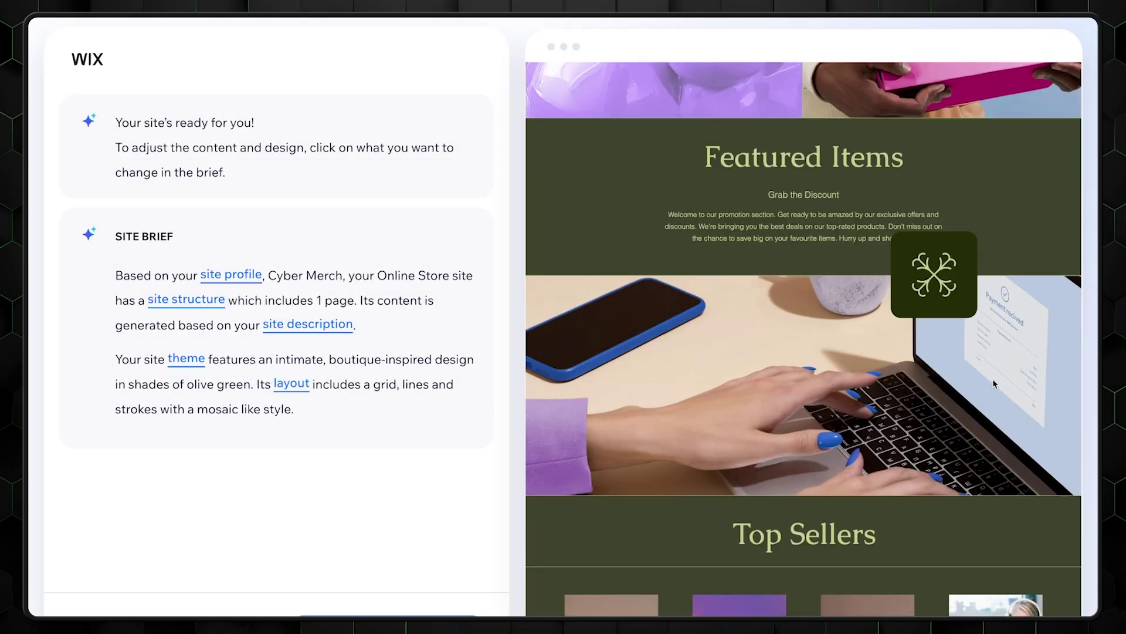
Start building the new Wix site so Wix generates the green Cyber Merch online store.
scroll(995, 384, down, 8)
scroll(996, 384, down, 3)
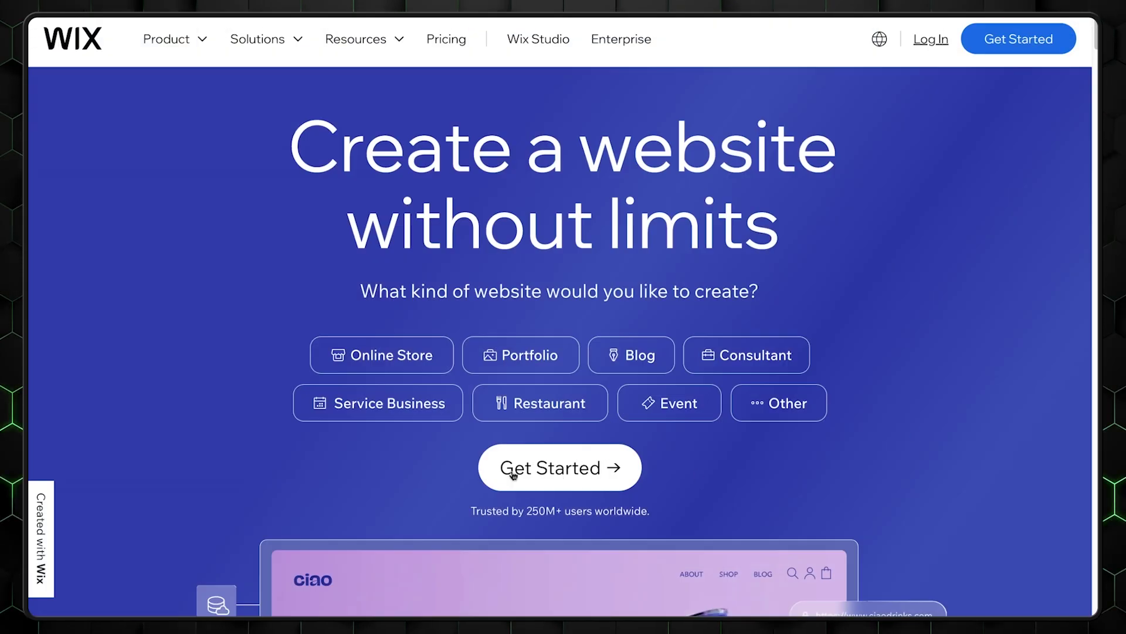
click(514, 474)
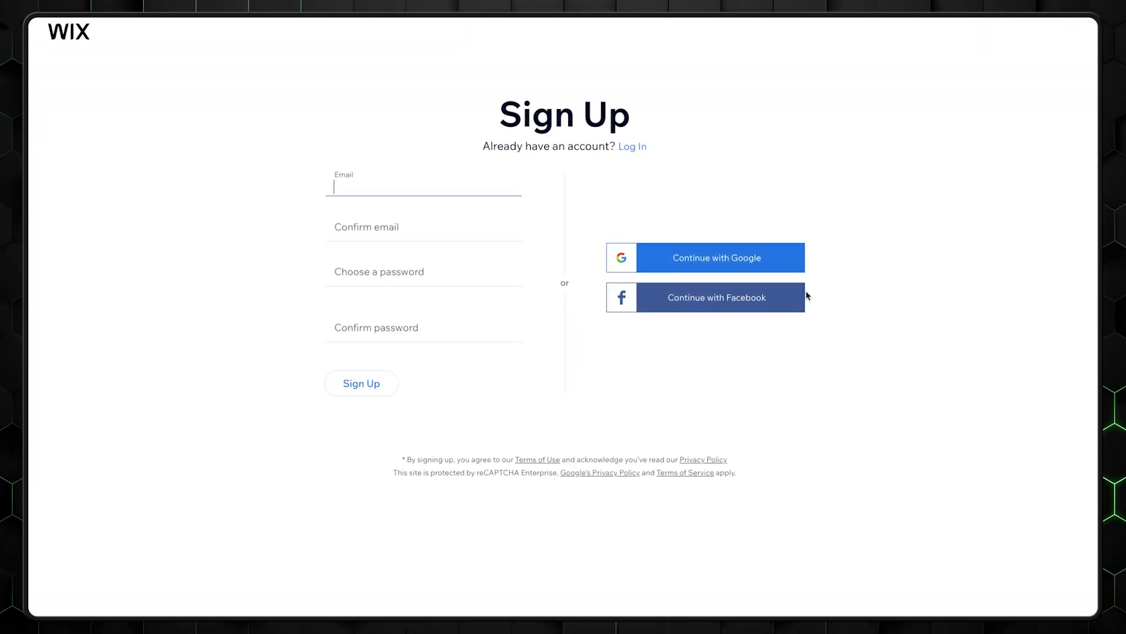
text(e)
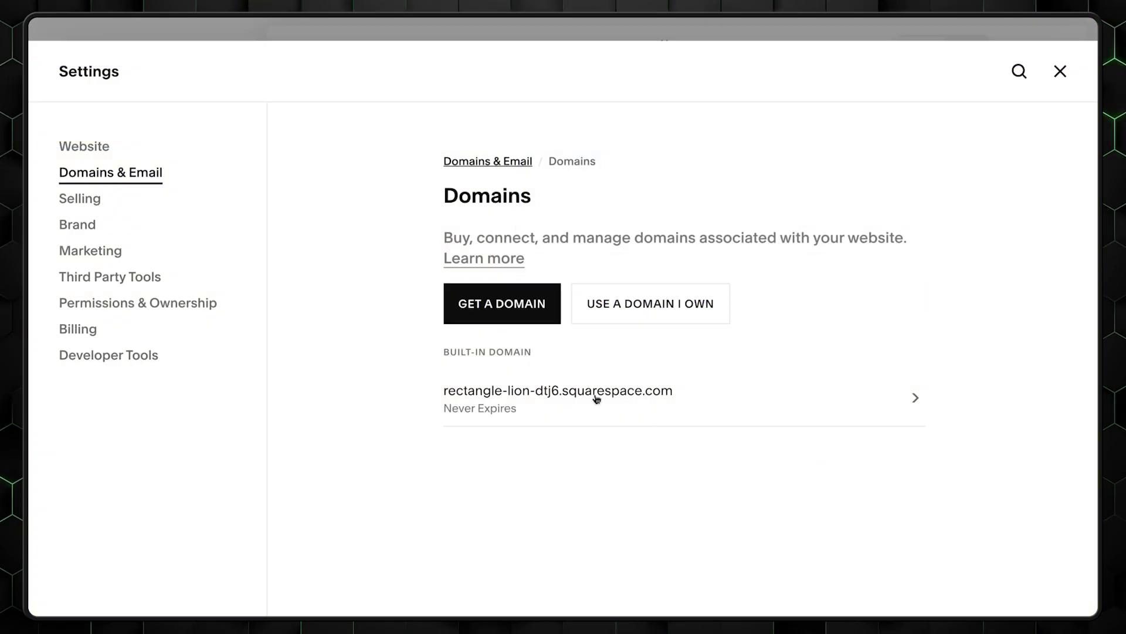
Open the rectangle-lion-dtj6.squarespace.com details page, showing its issued SSL certificate.
click(597, 399)
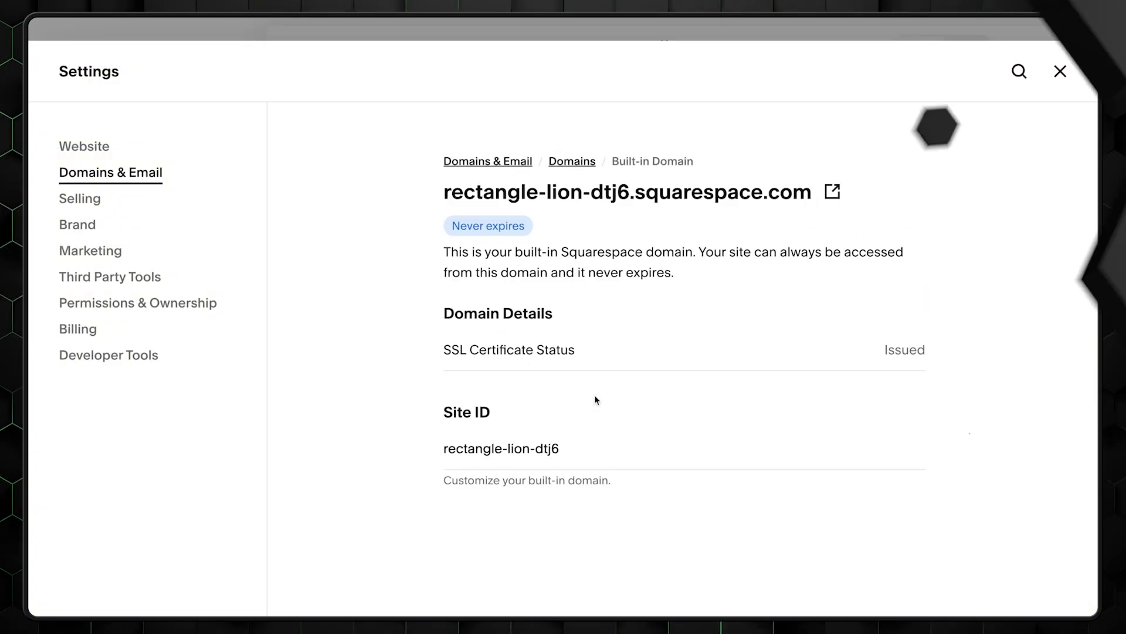